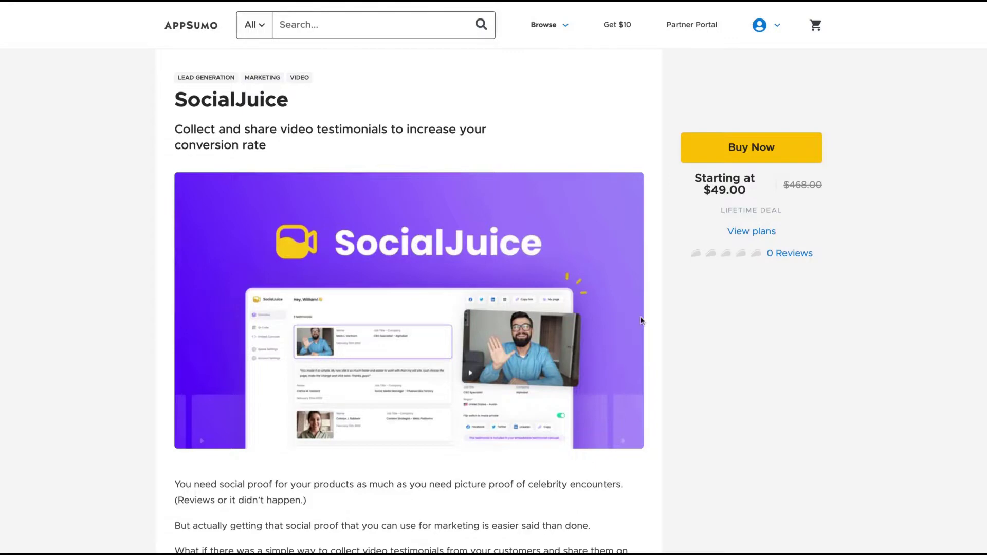
{"action": "scroll", "coordinate": [642, 319], "scroll_direction": "down", "scroll_amount": 3}
{"action": "scroll", "coordinate": [641, 319], "scroll_direction": "down", "scroll_amount": 2}
{"action": "scroll", "coordinate": [641, 320], "scroll_direction": "down", "scroll_amount": 2}
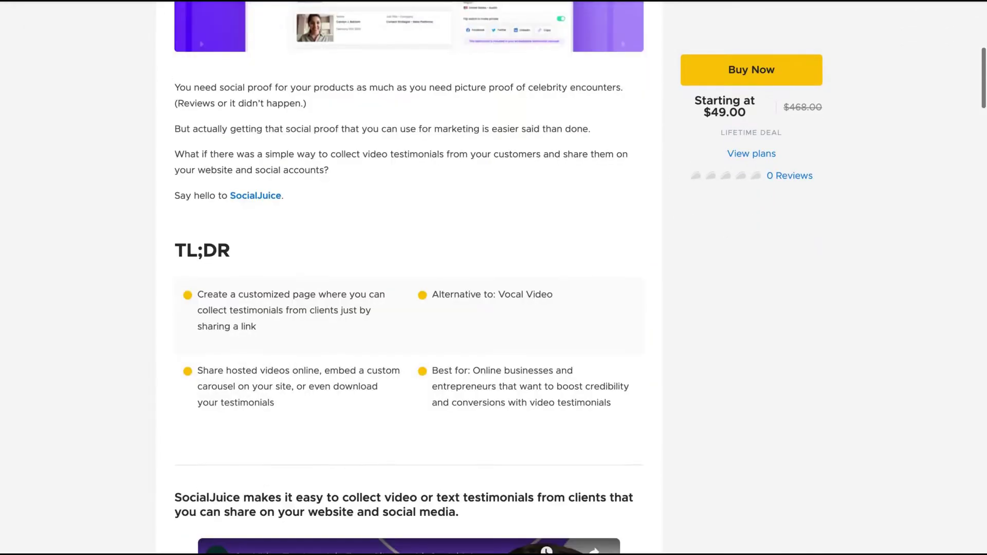
{"action": "scroll", "coordinate": [641, 320], "scroll_direction": "down", "scroll_amount": 1}
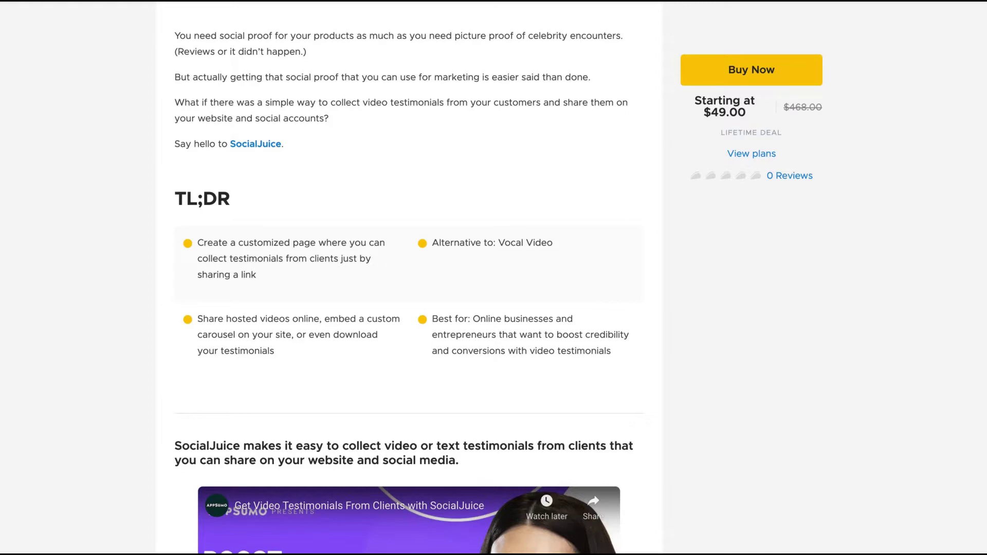
{"action": "scroll", "coordinate": [409, 278], "scroll_direction": "up", "scroll_amount": 8}
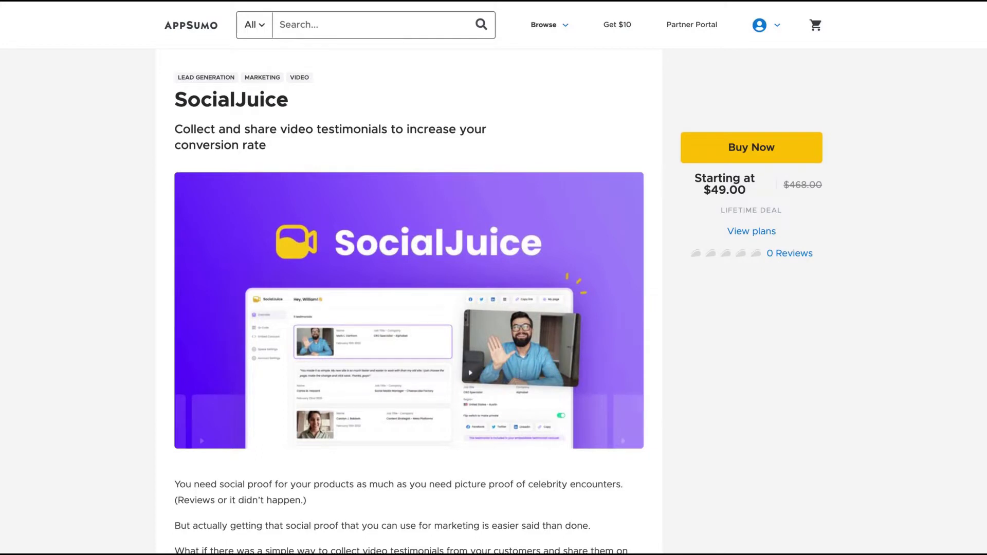
Step: Highlight the video testimonials tagline and the Business Plan term on the deal page
{"action": "left_click_drag", "start_coordinate": [171, 132], "coordinate": [379, 132]}
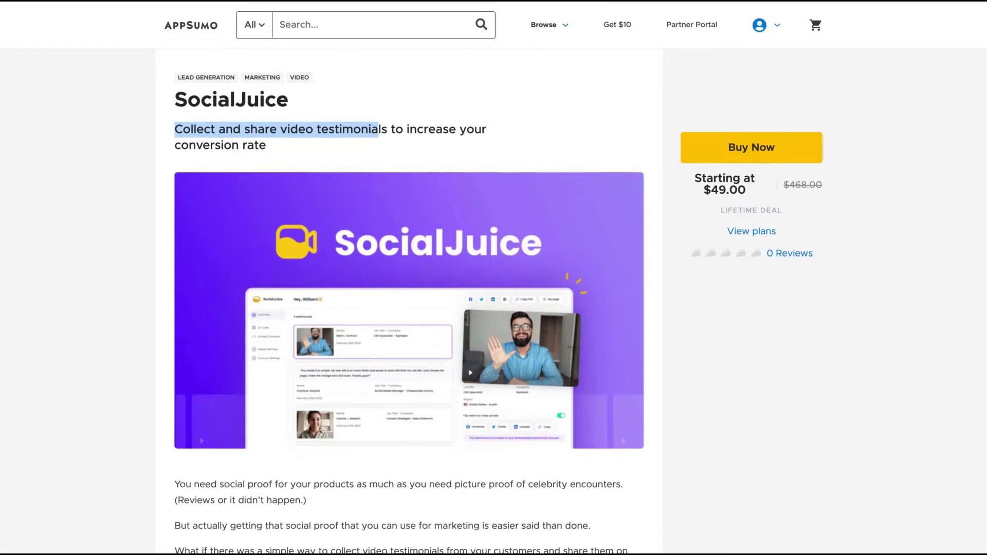
{"action": "scroll", "coordinate": [471, 332], "scroll_direction": "down", "scroll_amount": 8}
{"action": "scroll", "coordinate": [471, 332], "scroll_direction": "down", "scroll_amount": 8}
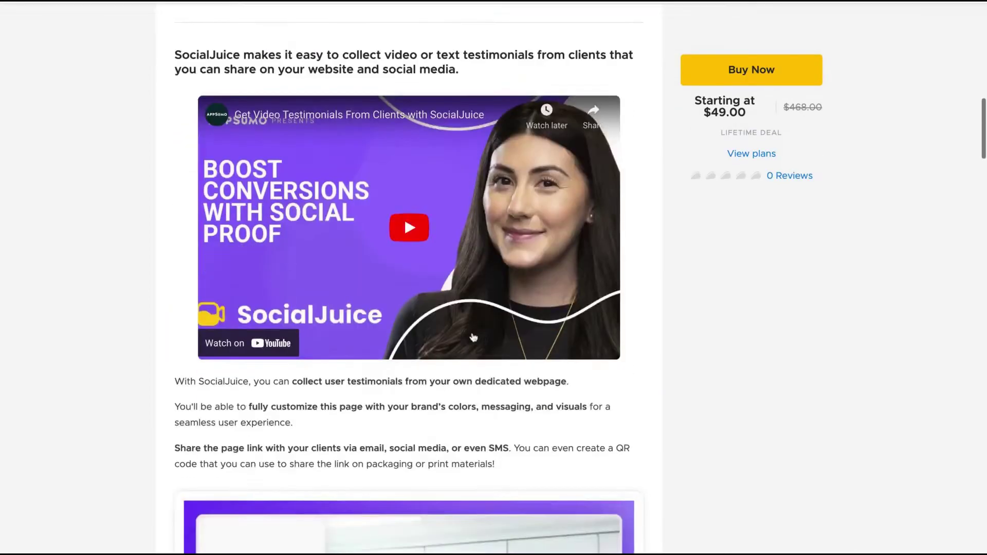
{"action": "scroll", "coordinate": [471, 332], "scroll_direction": "down", "scroll_amount": 8}
{"action": "scroll", "coordinate": [473, 336], "scroll_direction": "down", "scroll_amount": 5}
{"action": "scroll", "coordinate": [473, 336], "scroll_direction": "down", "scroll_amount": 5}
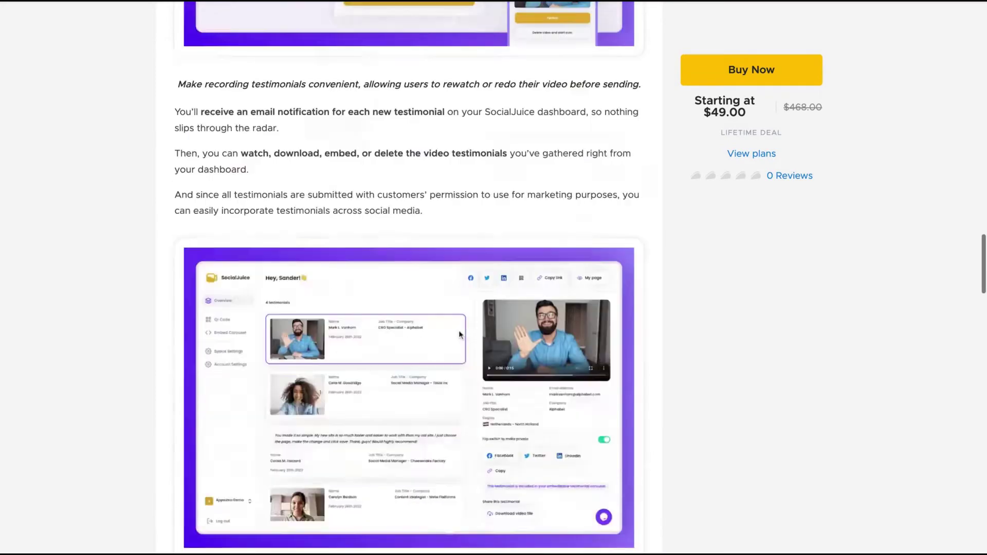
{"action": "scroll", "coordinate": [474, 336], "scroll_direction": "down", "scroll_amount": 5}
{"action": "scroll", "coordinate": [460, 335], "scroll_direction": "down", "scroll_amount": 3}
{"action": "scroll", "coordinate": [460, 333], "scroll_direction": "down", "scroll_amount": 8}
{"action": "scroll", "coordinate": [460, 334], "scroll_direction": "down", "scroll_amount": 5}
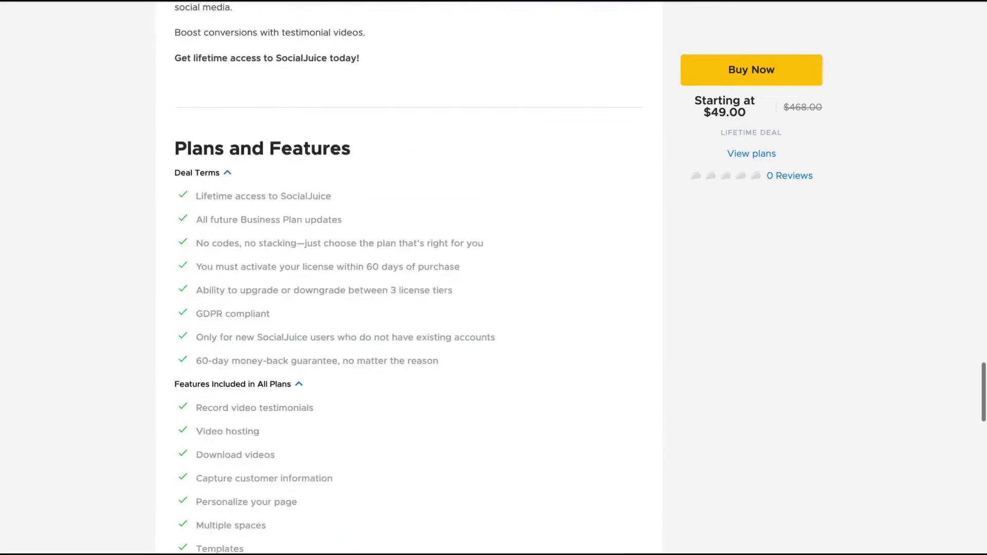
{"action": "scroll", "coordinate": [460, 334], "scroll_direction": "down", "scroll_amount": 1}
{"action": "scroll", "coordinate": [460, 334], "scroll_direction": "down", "scroll_amount": 5}
{"action": "scroll", "coordinate": [460, 333], "scroll_direction": "down", "scroll_amount": 2}
{"action": "scroll", "coordinate": [461, 333], "scroll_direction": "down", "scroll_amount": 1}
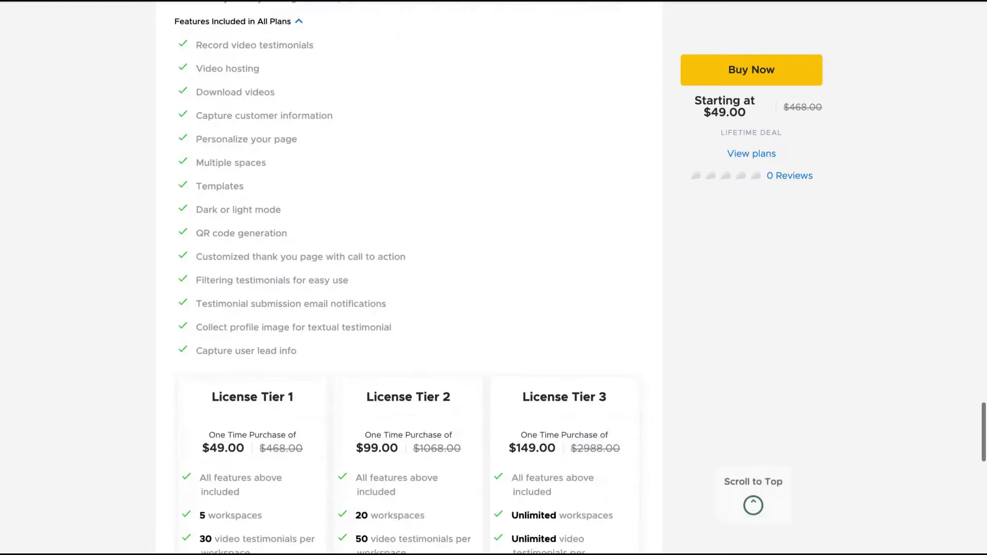
{"action": "scroll", "coordinate": [460, 333], "scroll_direction": "down", "scroll_amount": 2}
{"action": "scroll", "coordinate": [461, 334], "scroll_direction": "up", "scroll_amount": 4}
{"action": "scroll", "coordinate": [460, 334], "scroll_direction": "up", "scroll_amount": 3}
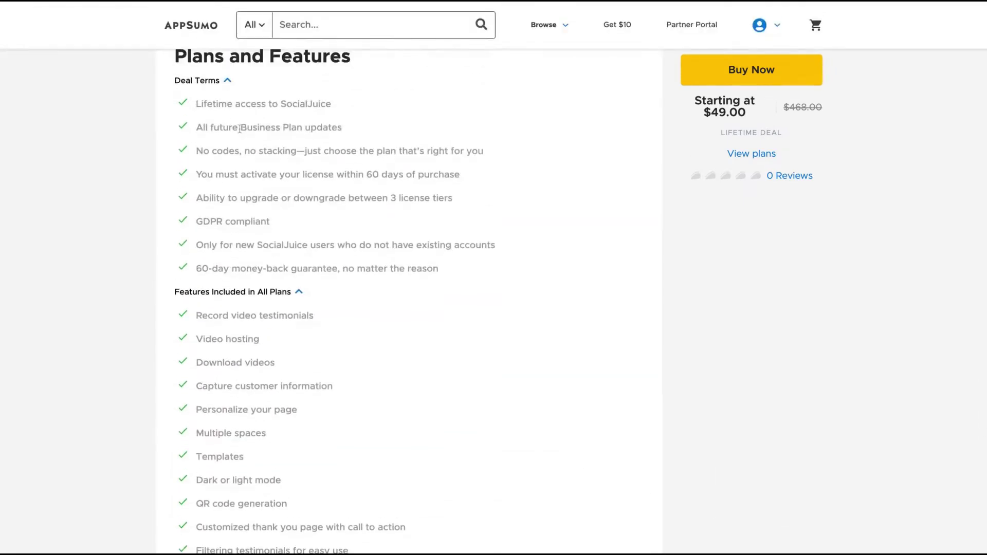
{"action": "left_click_drag", "start_coordinate": [242, 127], "coordinate": [302, 126]}
{"action": "scroll", "coordinate": [328, 169], "scroll_direction": "down", "scroll_amount": 10}
{"action": "scroll", "coordinate": [327, 171], "scroll_direction": "up", "scroll_amount": 1}
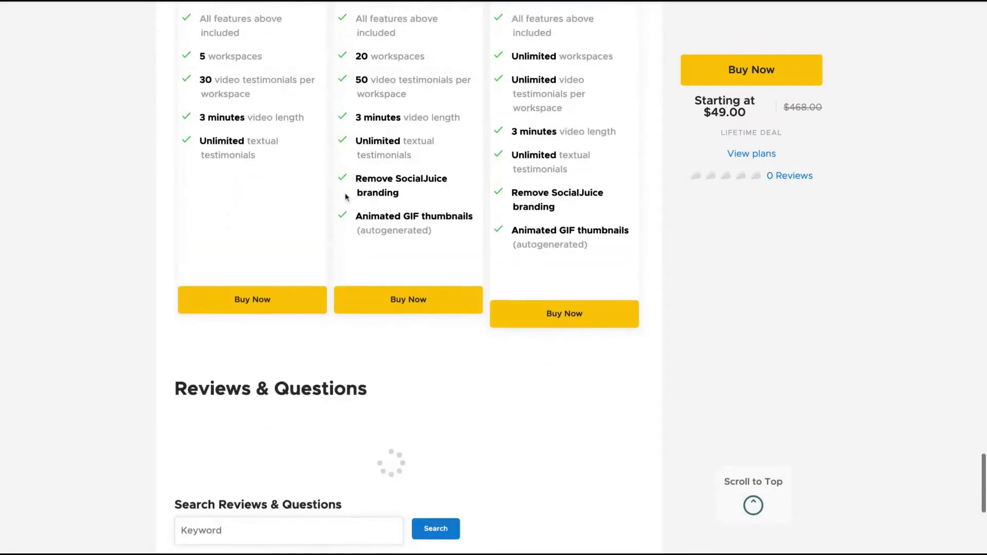
{"action": "scroll", "coordinate": [345, 197], "scroll_direction": "up", "scroll_amount": 3}
{"action": "scroll", "coordinate": [346, 198], "scroll_direction": "up", "scroll_amount": 1}
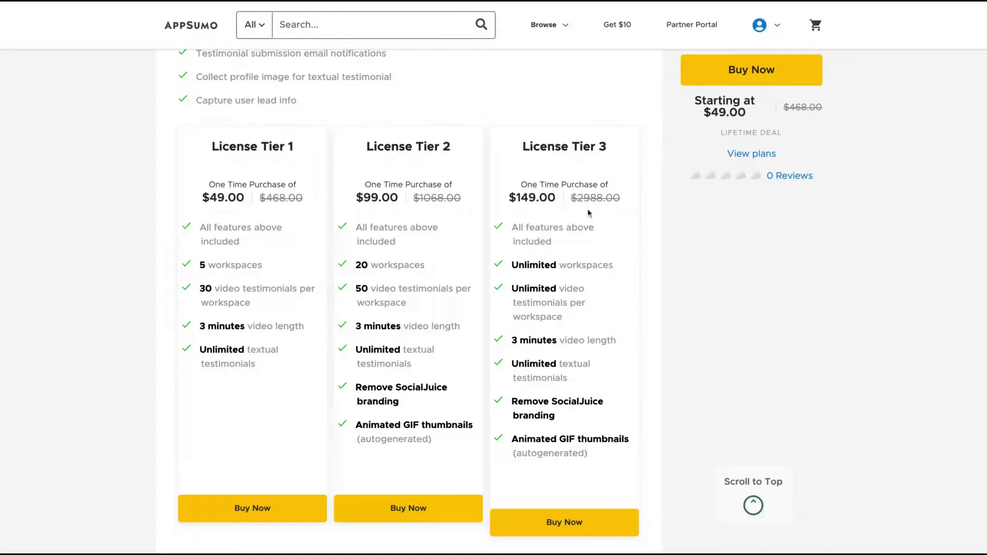
{"action": "scroll", "coordinate": [540, 340], "scroll_direction": "up", "scroll_amount": 1}
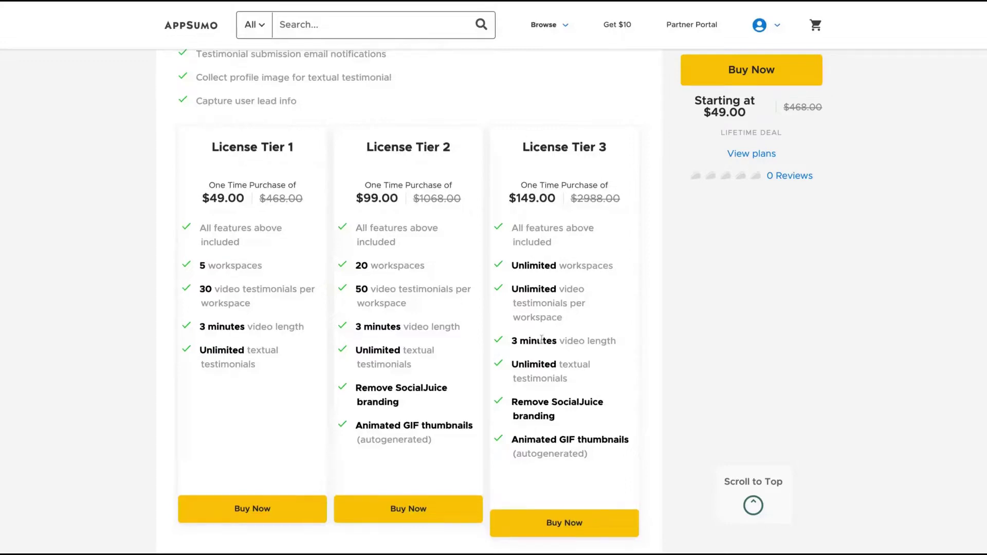
Step: Highlight Tier 3's 3-minute video length, Tier 1's testimonial limit and Tier 2's branding removal and GIF thumbnail perks
{"action": "triple_click", "coordinate": [513, 342]}
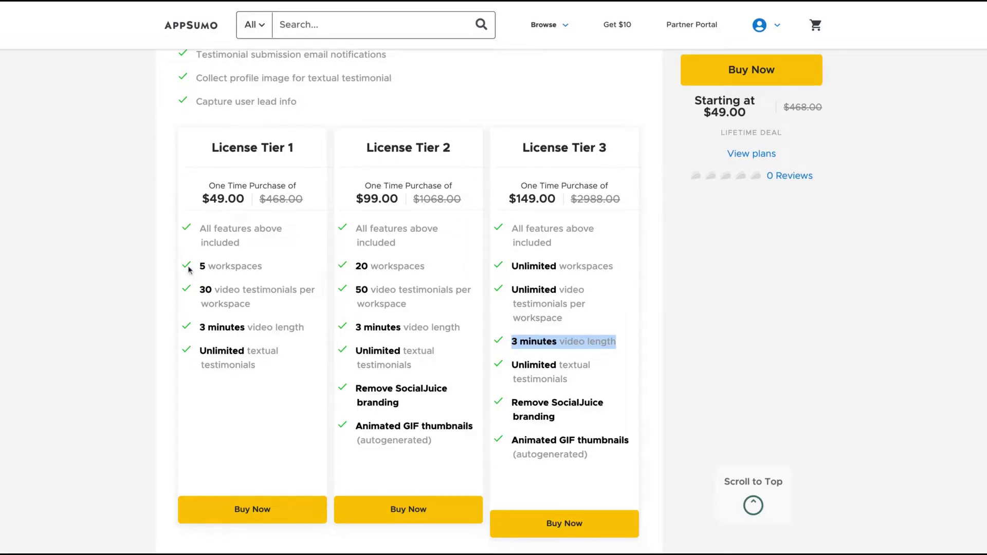
{"action": "left_click_drag", "start_coordinate": [253, 307], "coordinate": [218, 294]}
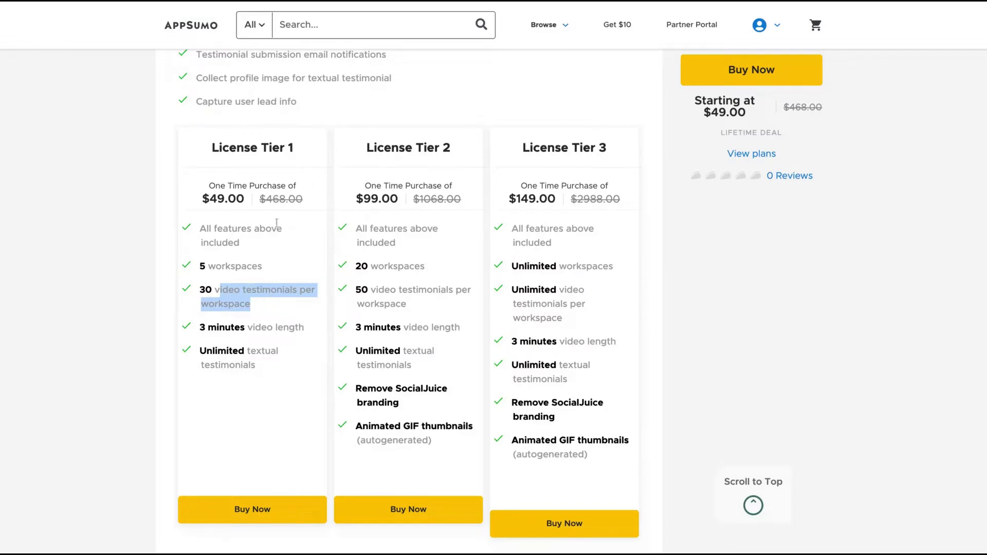
{"action": "left_click", "coordinate": [241, 286]}
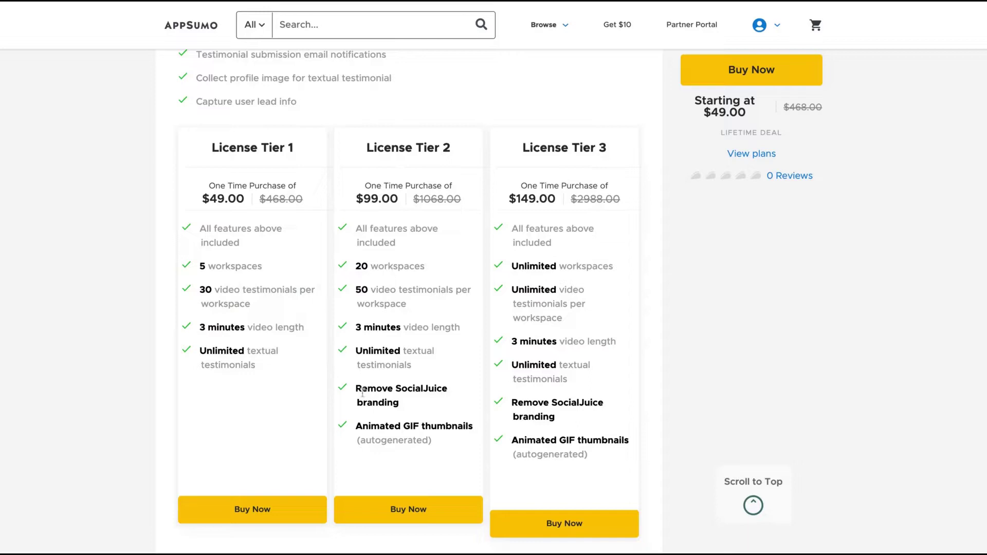
{"action": "left_click_drag", "start_coordinate": [362, 392], "coordinate": [399, 404]}
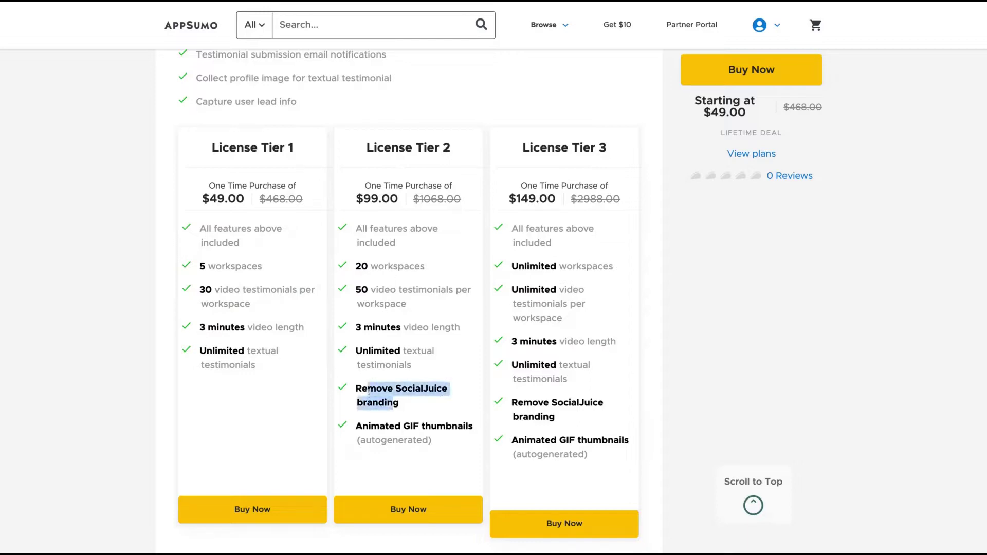
{"action": "triple_click", "coordinate": [438, 441]}
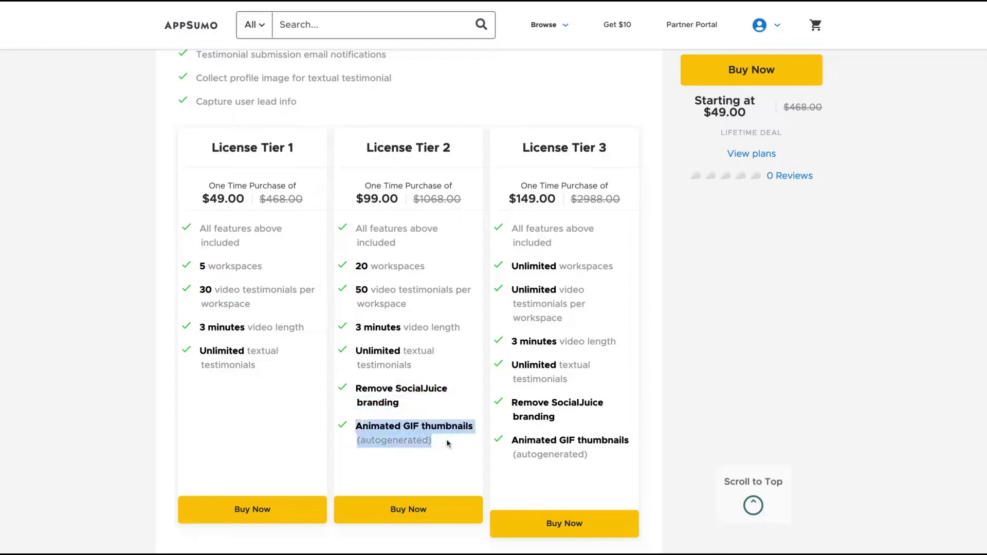
Step: Highlight the License Tier 2 heading and Tier 3's unlimited video testimonials limit
{"action": "left_click", "coordinate": [365, 147]}
{"action": "left_click_drag", "start_coordinate": [364, 147], "coordinate": [450, 148]}
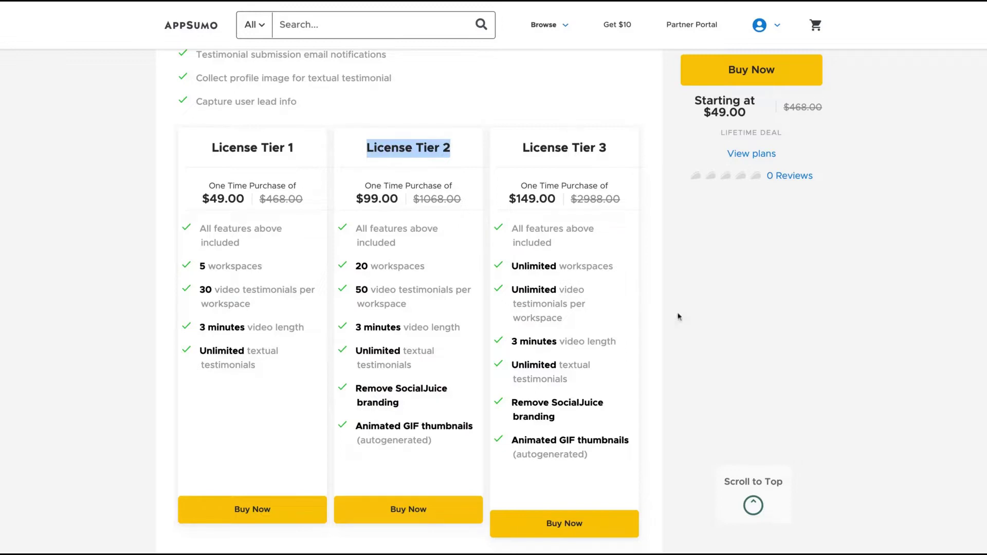
{"action": "left_click_drag", "start_coordinate": [563, 318], "coordinate": [516, 289]}
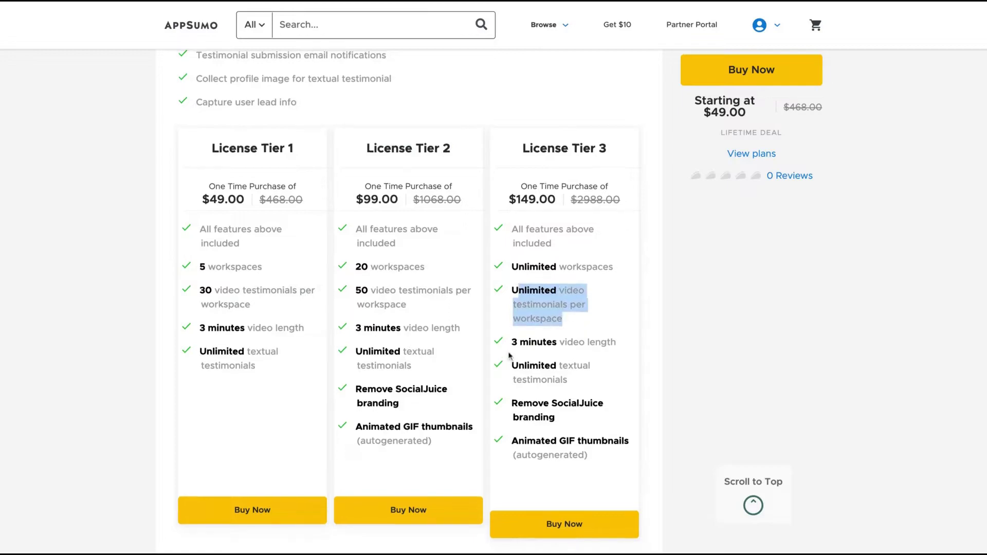
{"action": "scroll", "coordinate": [509, 360], "scroll_direction": "up", "scroll_amount": 3}
{"action": "scroll", "coordinate": [509, 356], "scroll_direction": "up", "scroll_amount": 8}
{"action": "scroll", "coordinate": [509, 356], "scroll_direction": "up", "scroll_amount": 8}
{"action": "scroll", "coordinate": [509, 354], "scroll_direction": "up", "scroll_amount": 8}
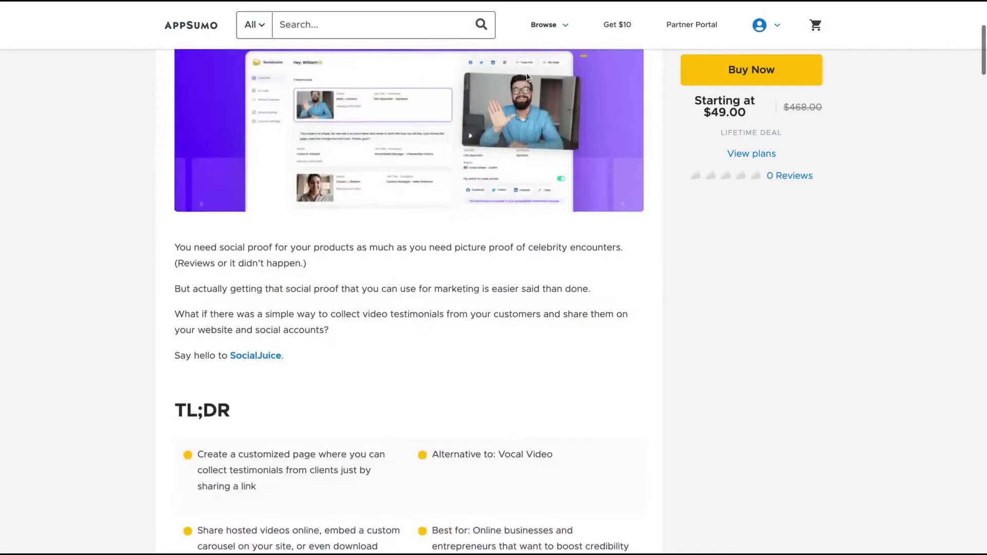
{"action": "scroll", "coordinate": [540, 231], "scroll_direction": "up", "scroll_amount": 5}
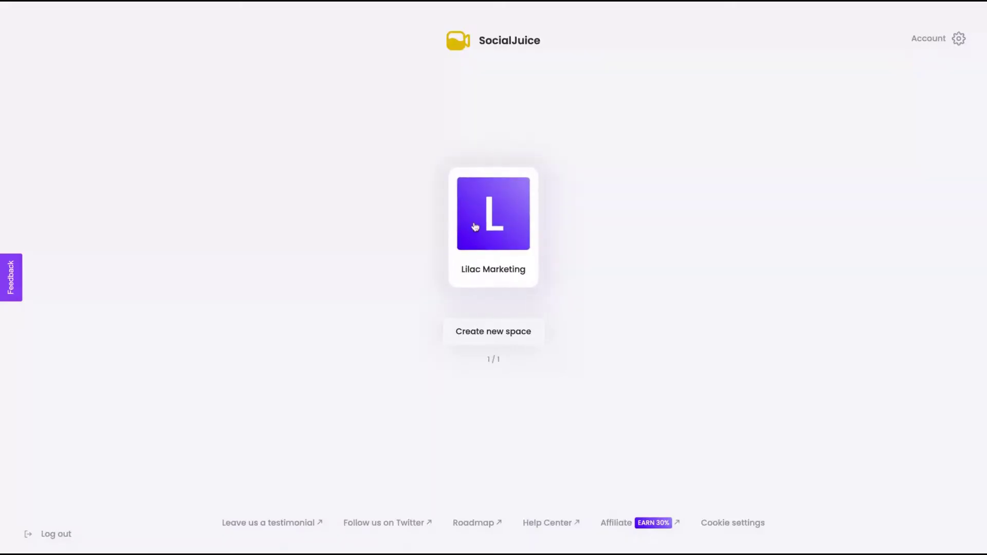
Step: Enter the Lilac Marketing space and copy its testimonial collection page link
{"action": "left_click", "coordinate": [475, 225]}
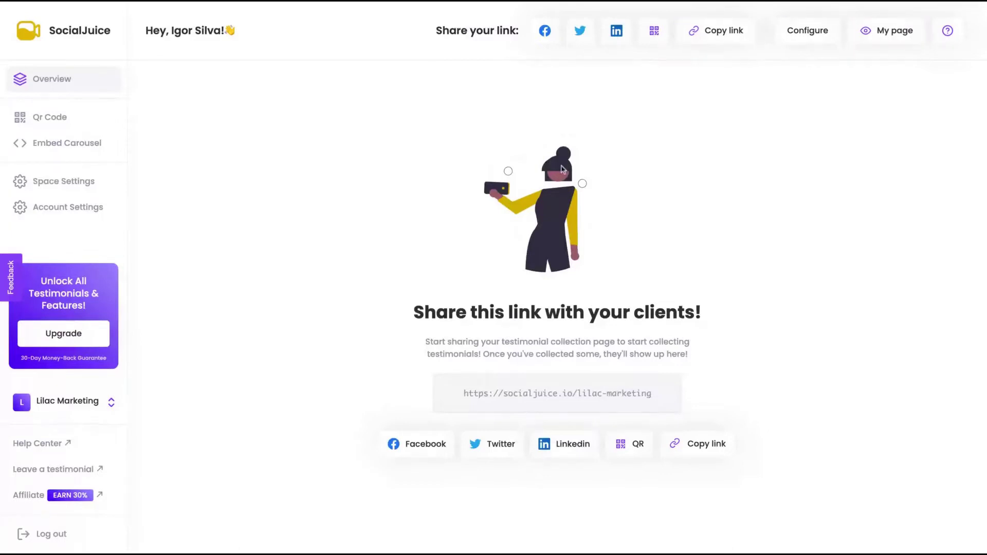
{"action": "double_click", "coordinate": [625, 393]}
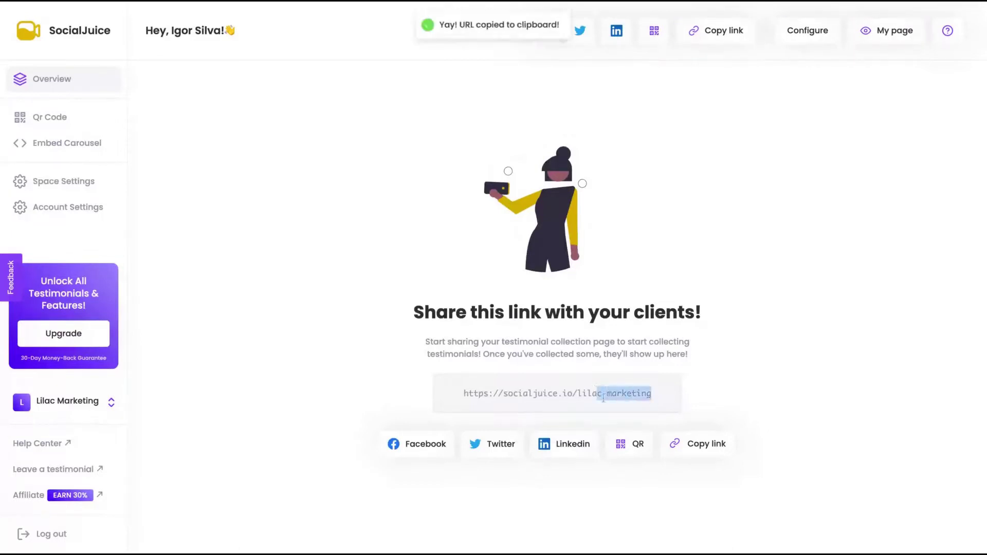
{"action": "left_click", "coordinate": [693, 445]}
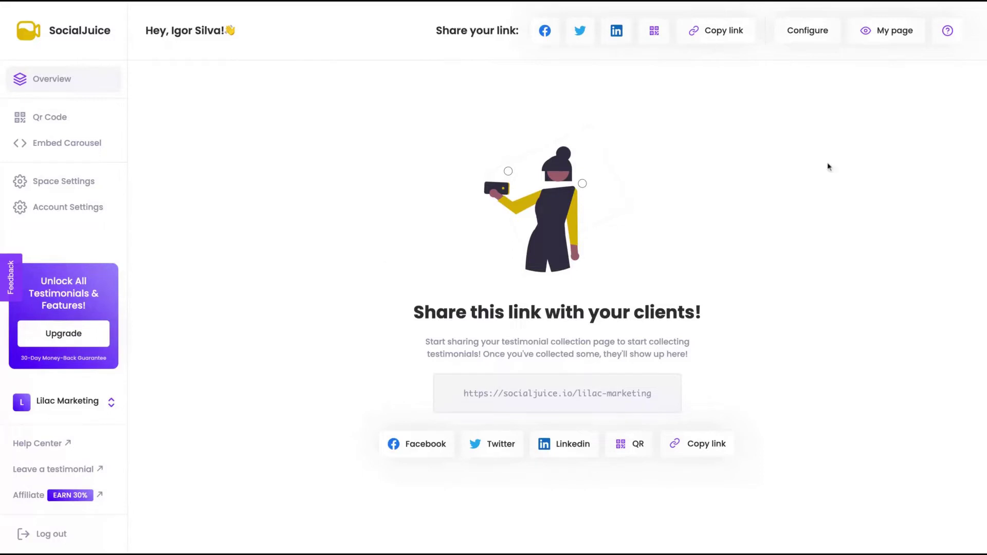
Step: Show the General / Branding public page settings, leaving the Space Name unchanged
{"action": "left_click", "coordinate": [56, 185]}
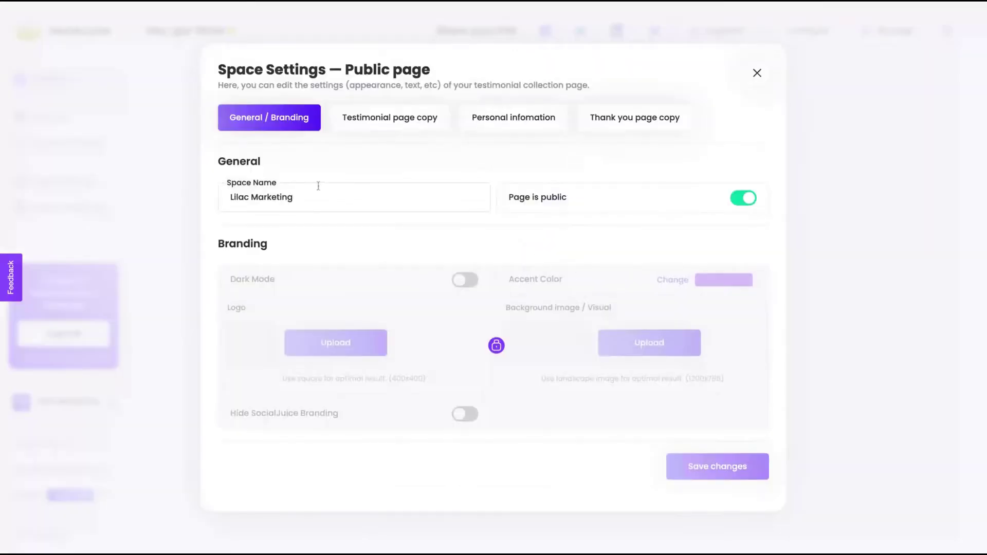
{"action": "left_click", "coordinate": [303, 199]}
{"action": "left_click", "coordinate": [594, 211]}
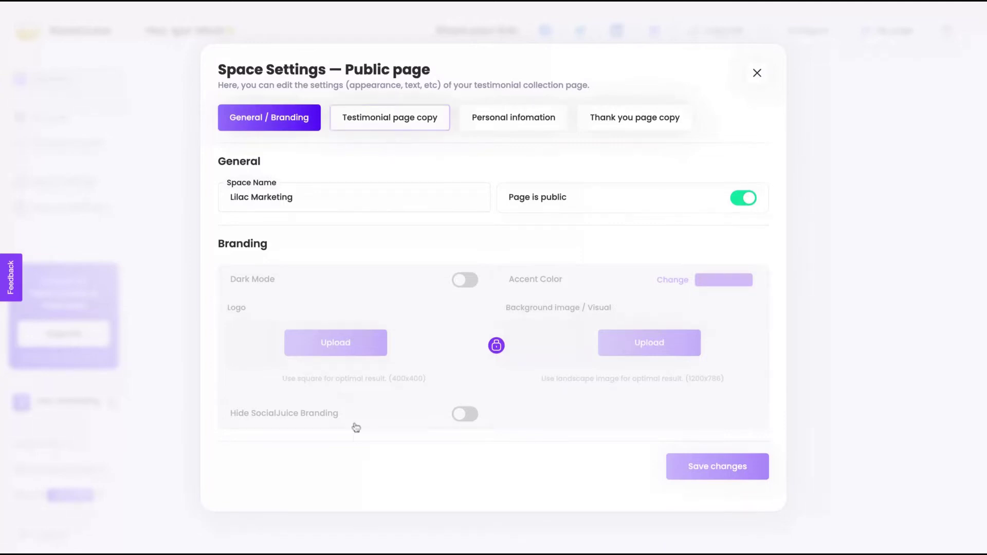
{"action": "left_click", "coordinate": [379, 116]}
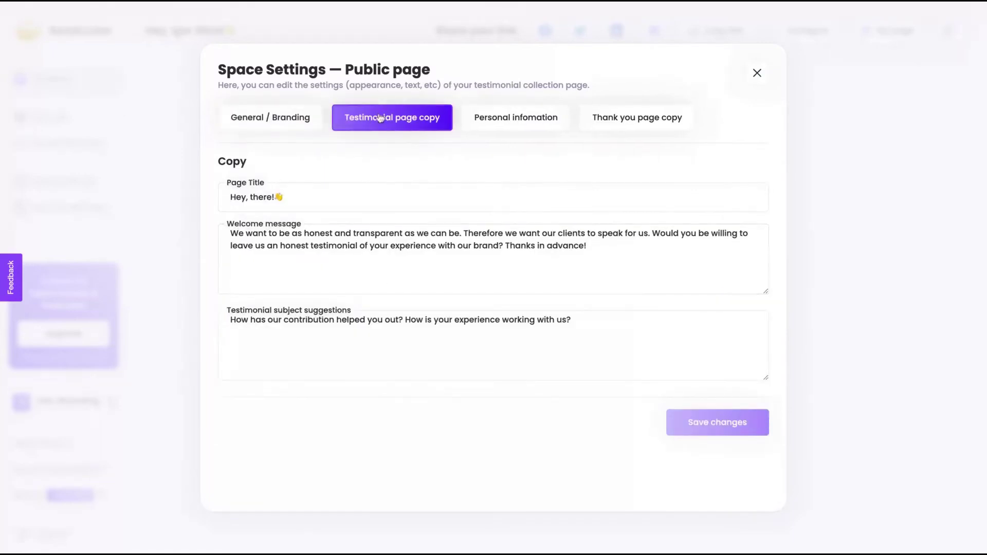
{"action": "left_click", "coordinate": [593, 246]}
{"action": "triple_click", "coordinate": [593, 245]}
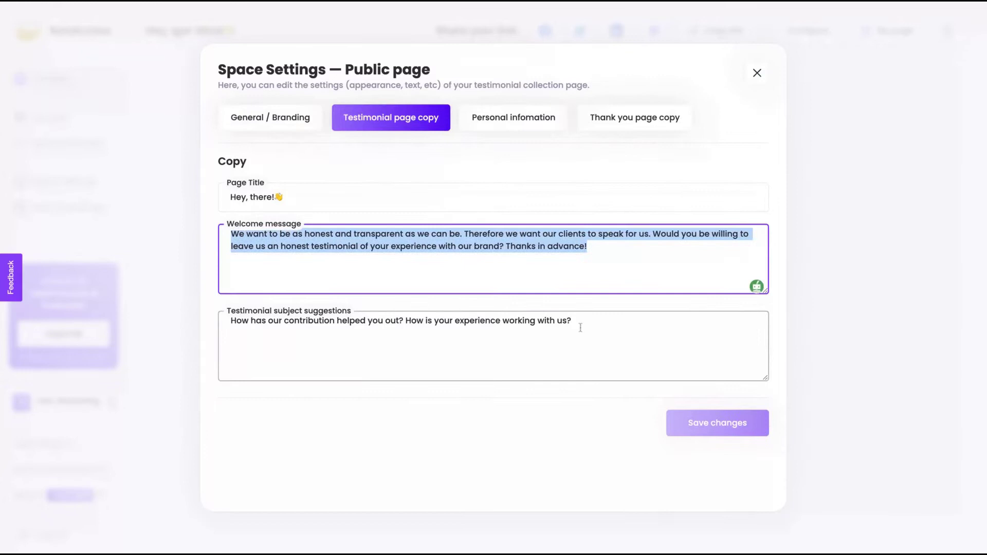
{"action": "left_click_drag", "start_coordinate": [601, 323], "coordinate": [228, 309]}
{"action": "left_click", "coordinate": [560, 279]}
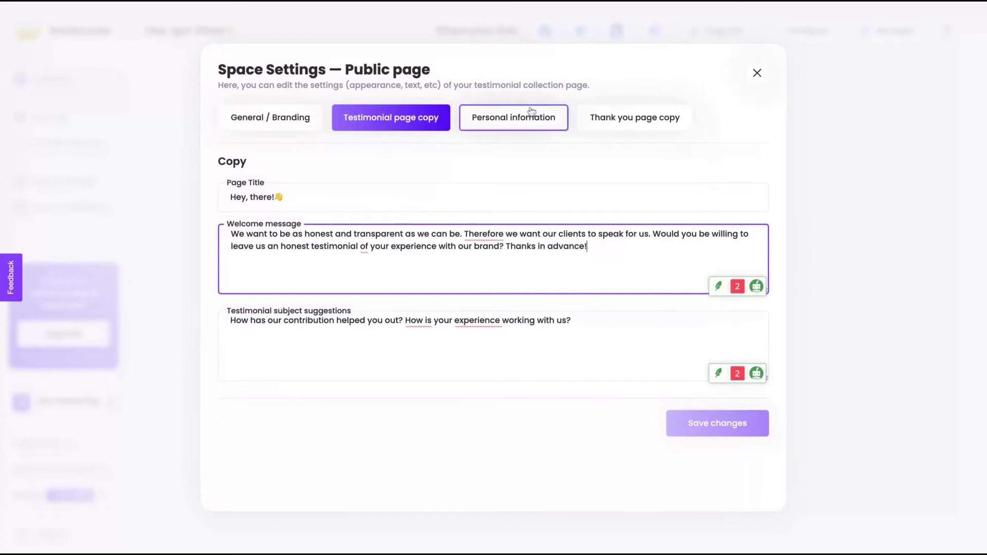
Step: Review the Personal information and Thank you page copy settings, then close Space Settings
{"action": "left_click", "coordinate": [513, 117]}
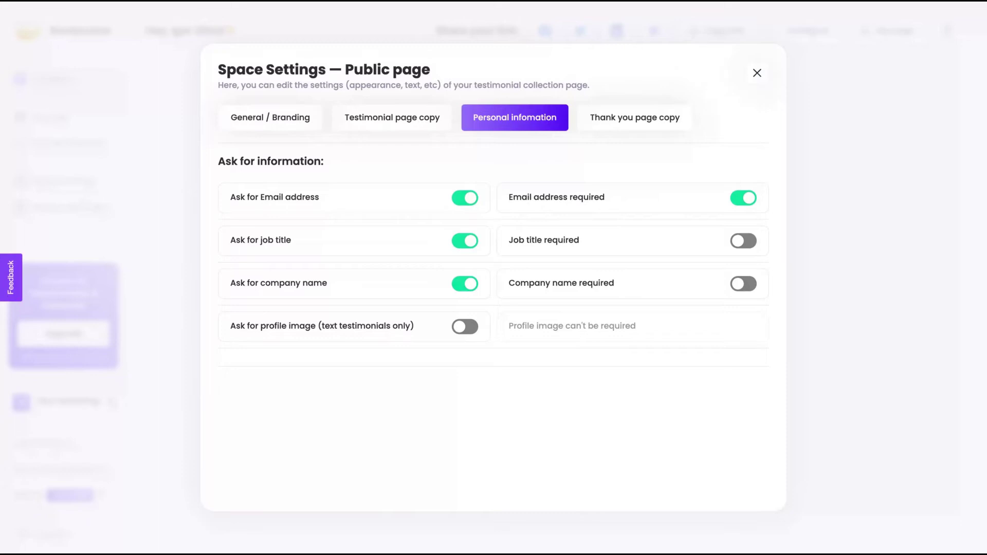
{"action": "left_click", "coordinate": [625, 118]}
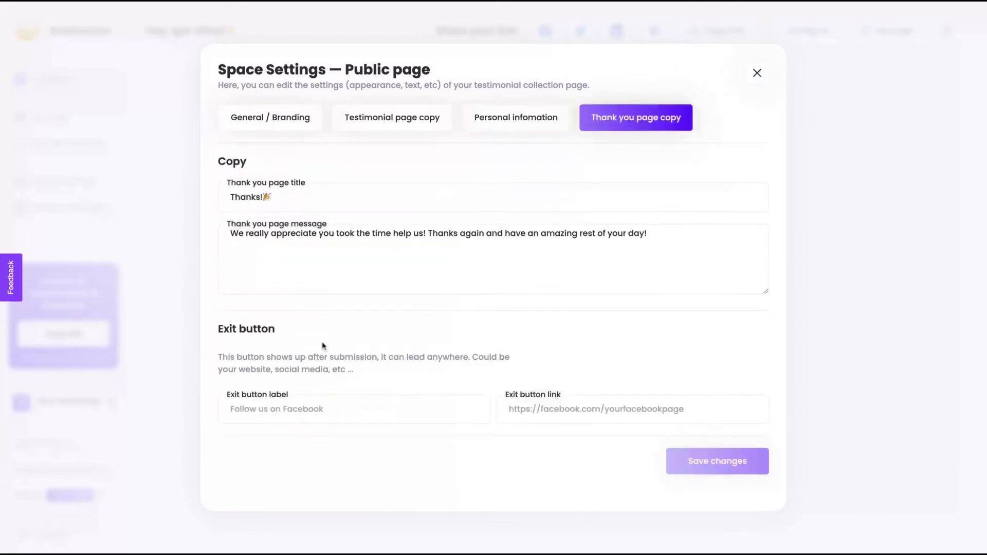
{"action": "left_click", "coordinate": [465, 265]}
{"action": "left_click", "coordinate": [289, 234]}
{"action": "left_click", "coordinate": [756, 73]}
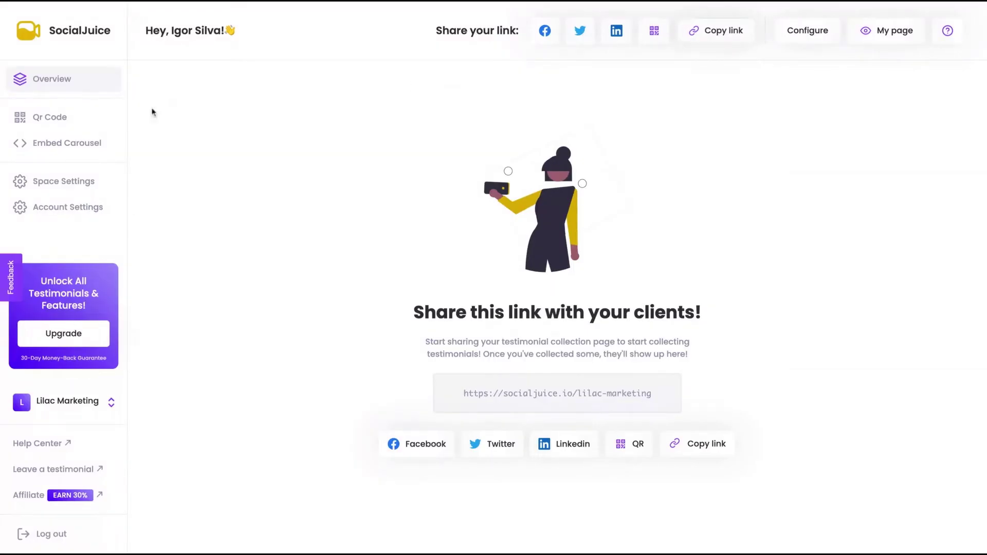
Step: Glance at the carousel embed settings, then copy the collection page link again
{"action": "left_click", "coordinate": [66, 143]}
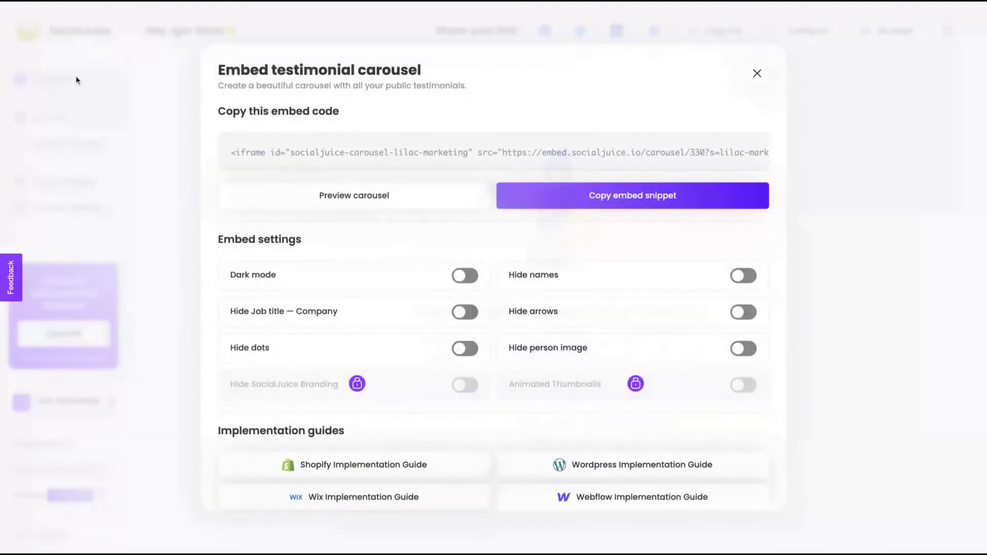
{"action": "left_click", "coordinate": [757, 75]}
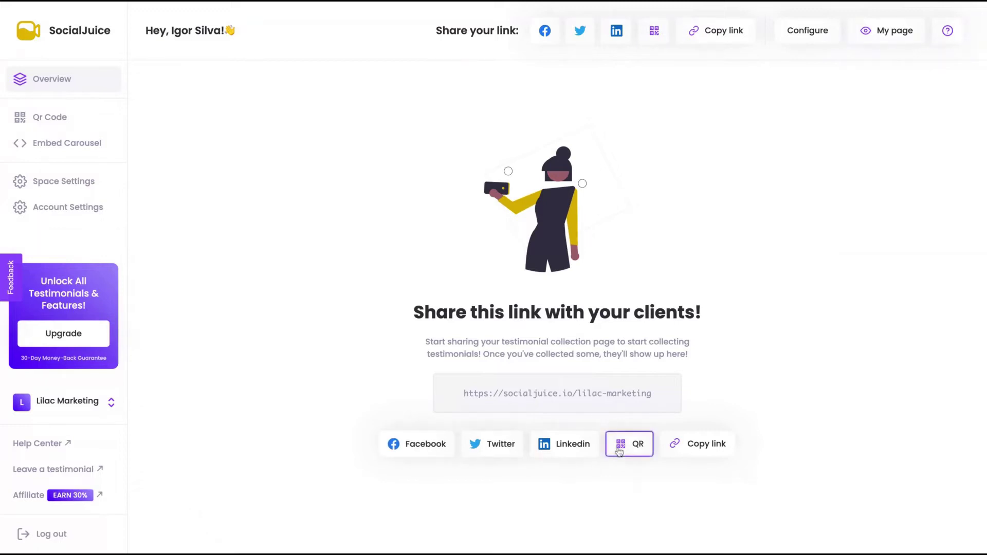
{"action": "left_click", "coordinate": [704, 446]}
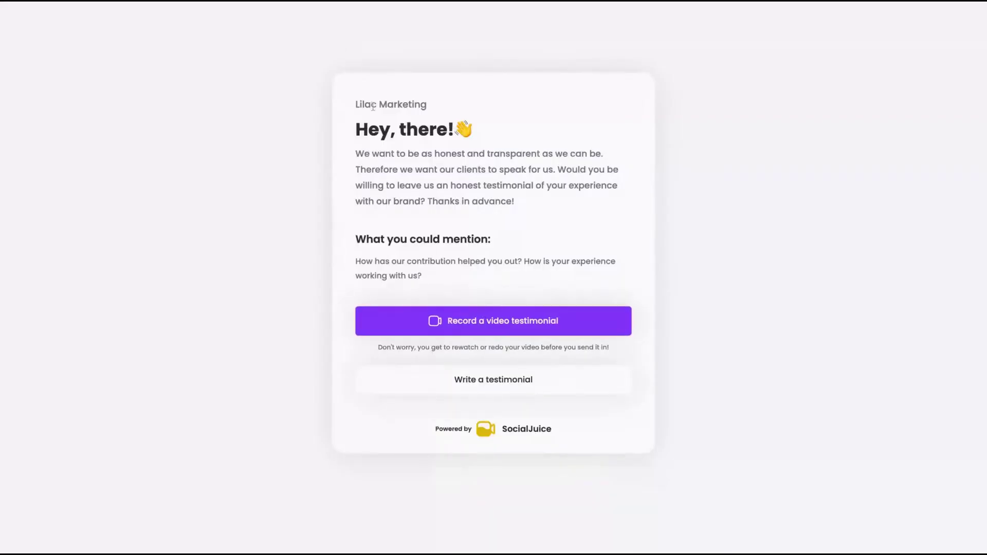
{"action": "left_click_drag", "start_coordinate": [356, 101], "coordinate": [136, 190]}
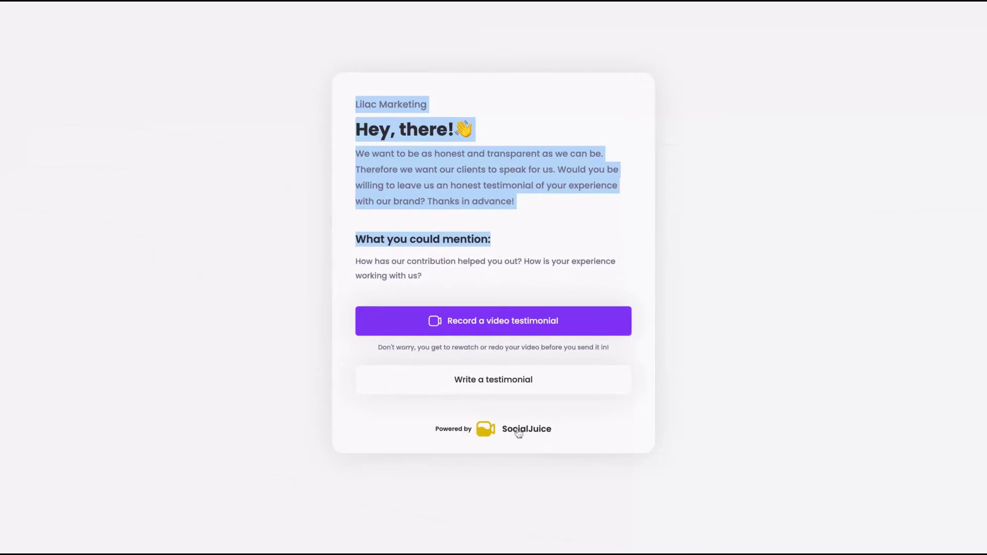
{"action": "left_click", "coordinate": [356, 123]}
{"action": "left_click", "coordinate": [467, 379]}
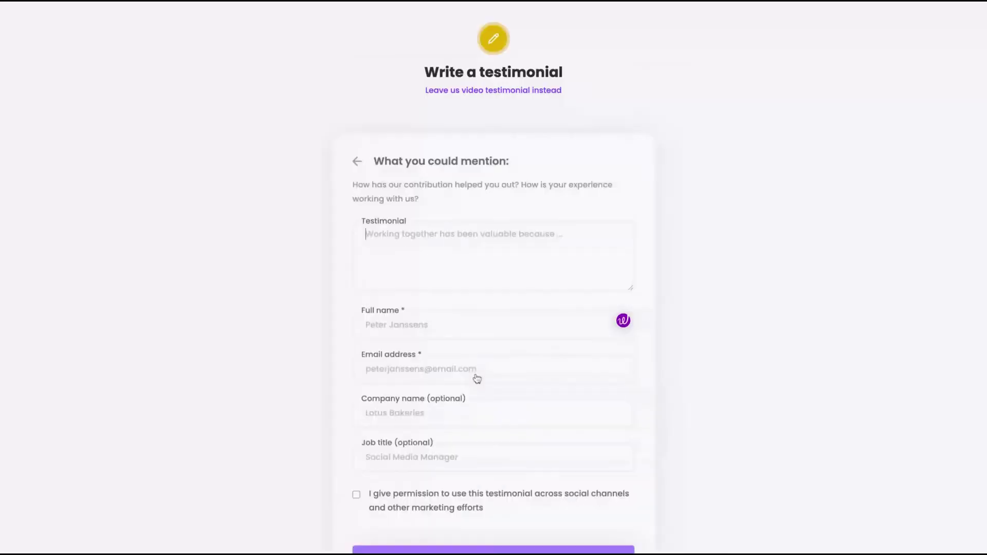
{"action": "scroll", "coordinate": [477, 379], "scroll_direction": "down", "scroll_amount": 1}
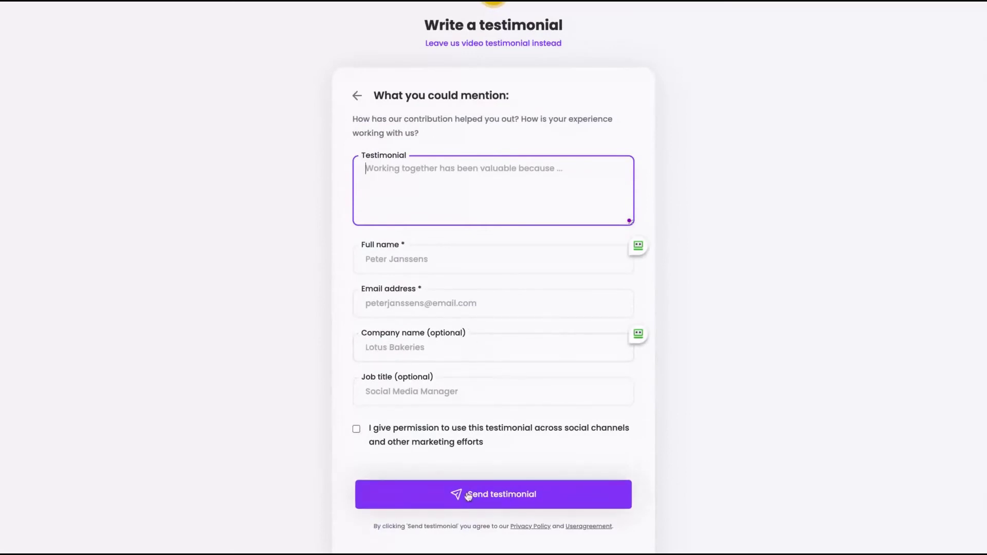
{"action": "left_click", "coordinate": [357, 95]}
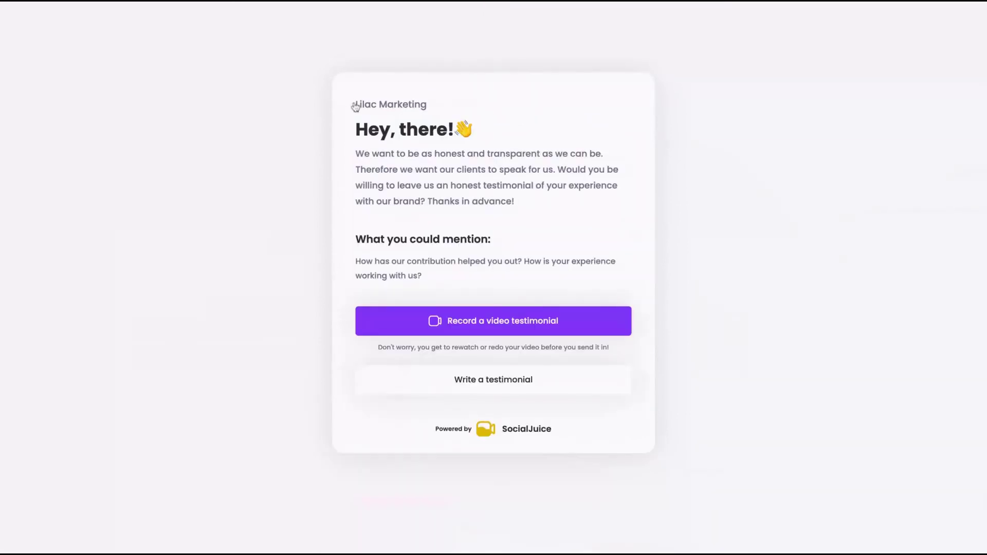
{"action": "left_click", "coordinate": [489, 323]}
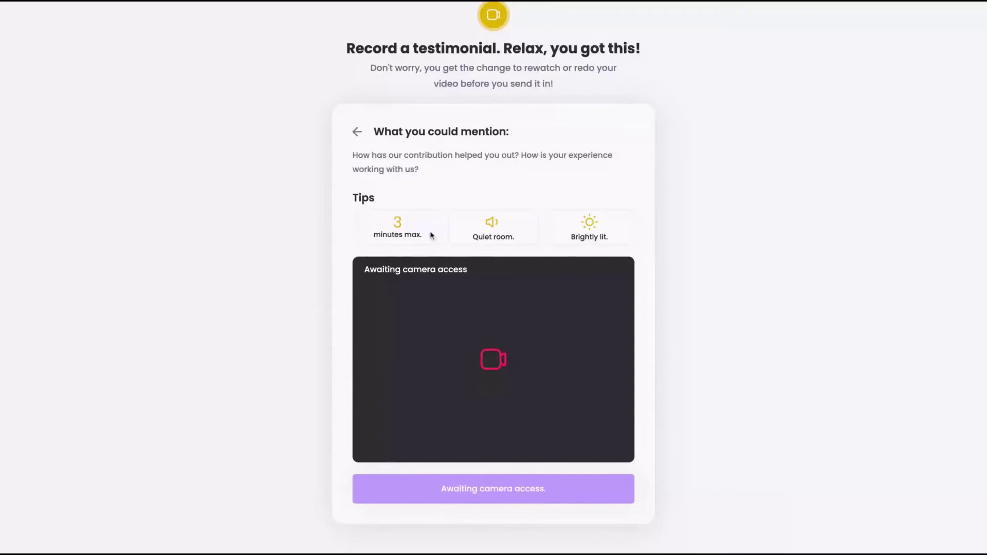
{"action": "left_click", "coordinate": [357, 132]}
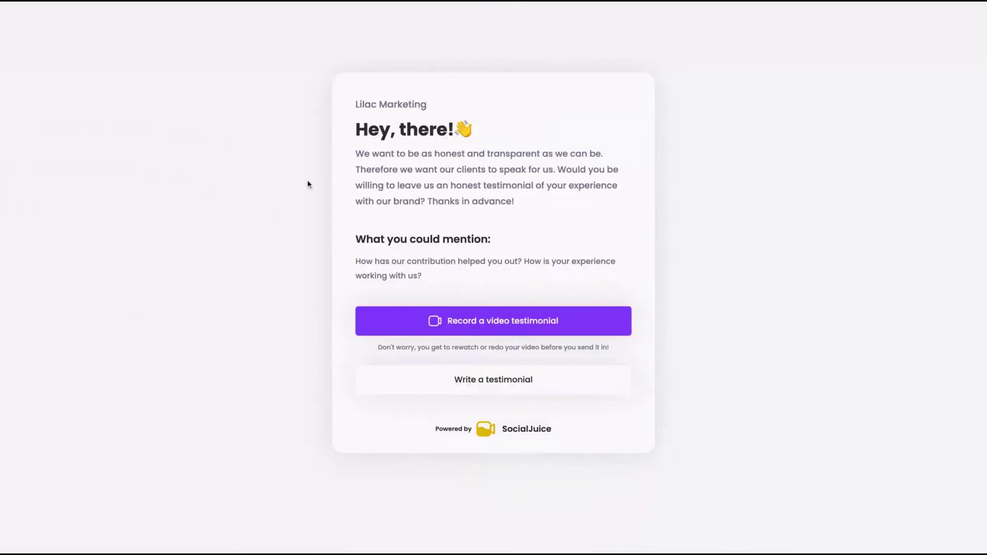
Step: Send a written test testimonial with permission to use it granted
{"action": "left_click", "coordinate": [475, 380]}
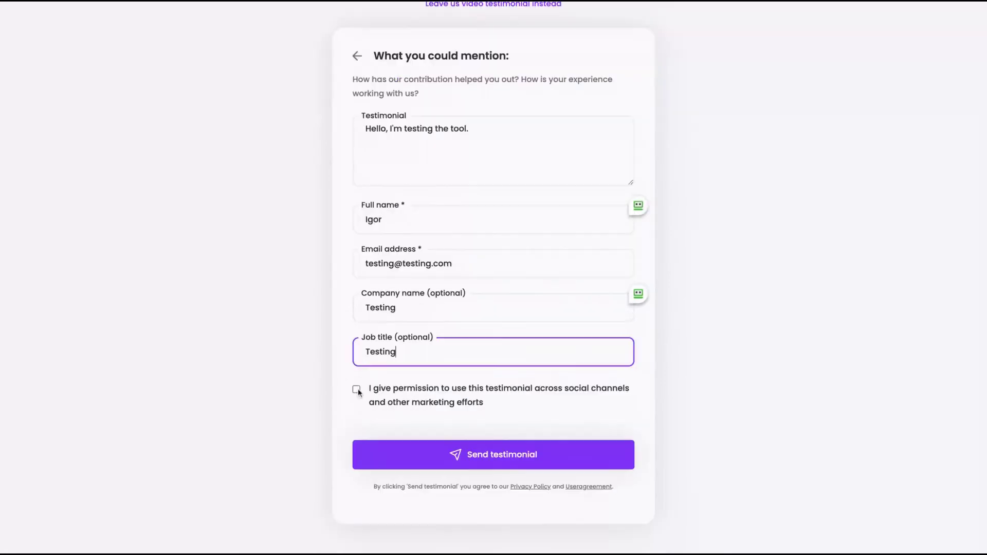
{"action": "left_click", "coordinate": [357, 390]}
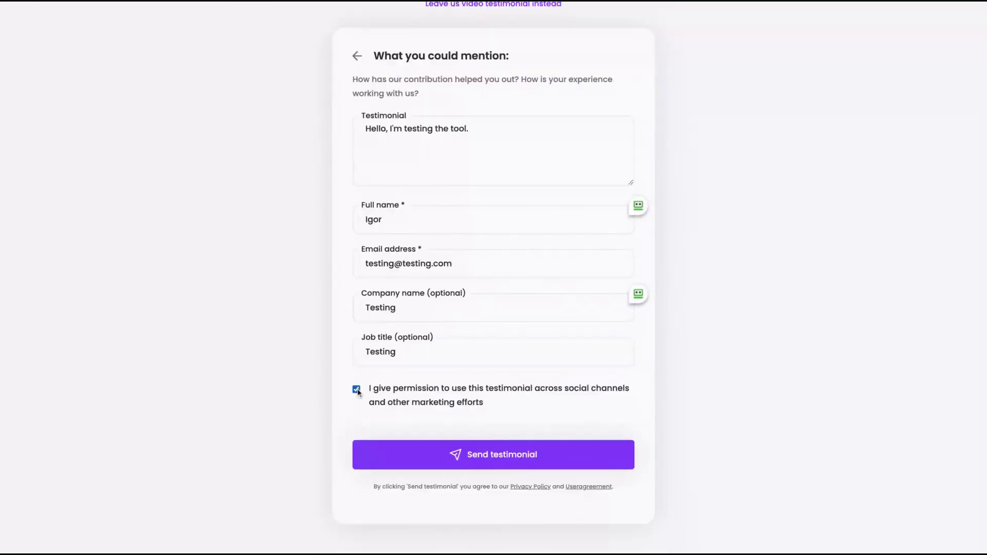
{"action": "left_click", "coordinate": [436, 453]}
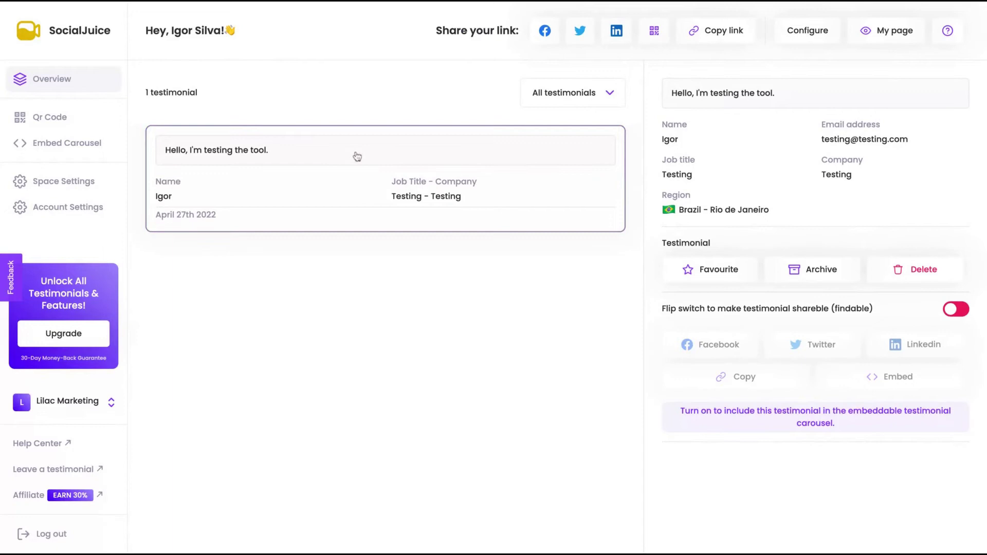
Step: Favourite the test testimonial, make it shareable, copy its share link and view its embed code
{"action": "left_click_drag", "start_coordinate": [779, 92], "coordinate": [724, 93]}
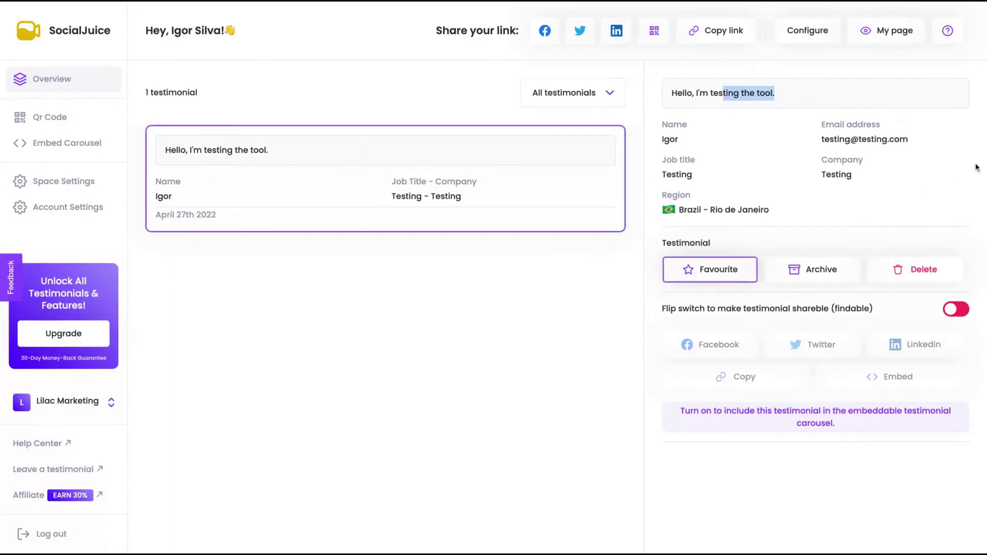
{"action": "left_click", "coordinate": [691, 274]}
{"action": "left_click", "coordinate": [956, 308]}
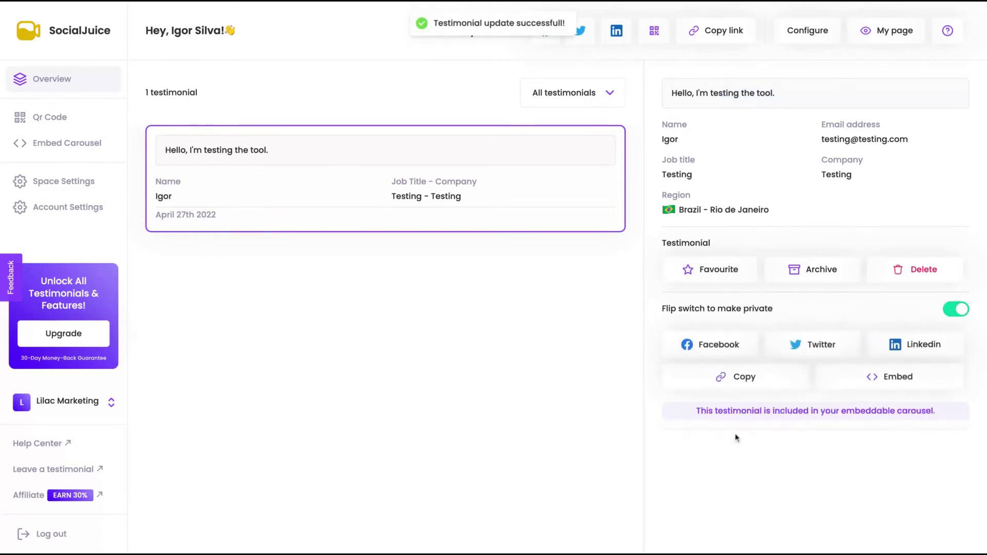
{"action": "left_click", "coordinate": [722, 376]}
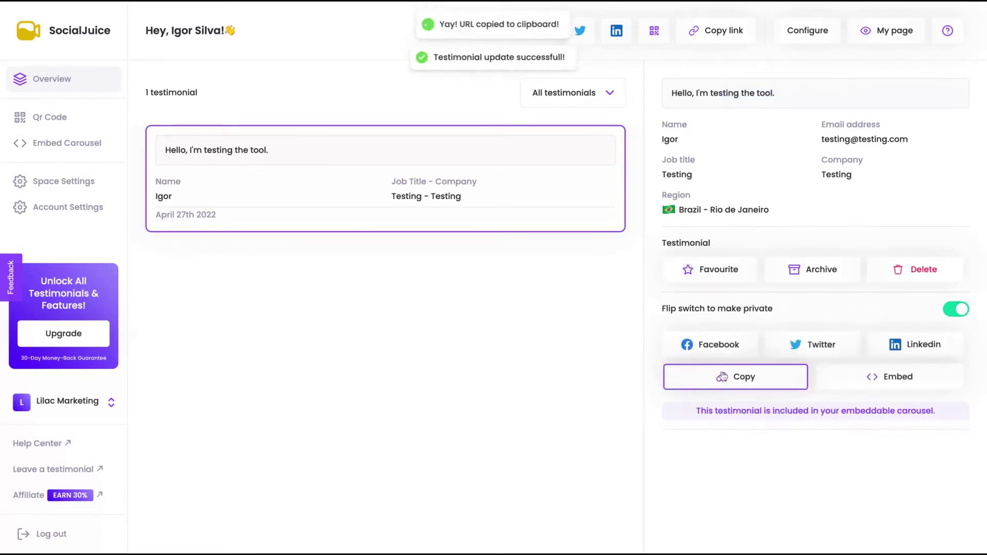
{"action": "left_click", "coordinate": [915, 379]}
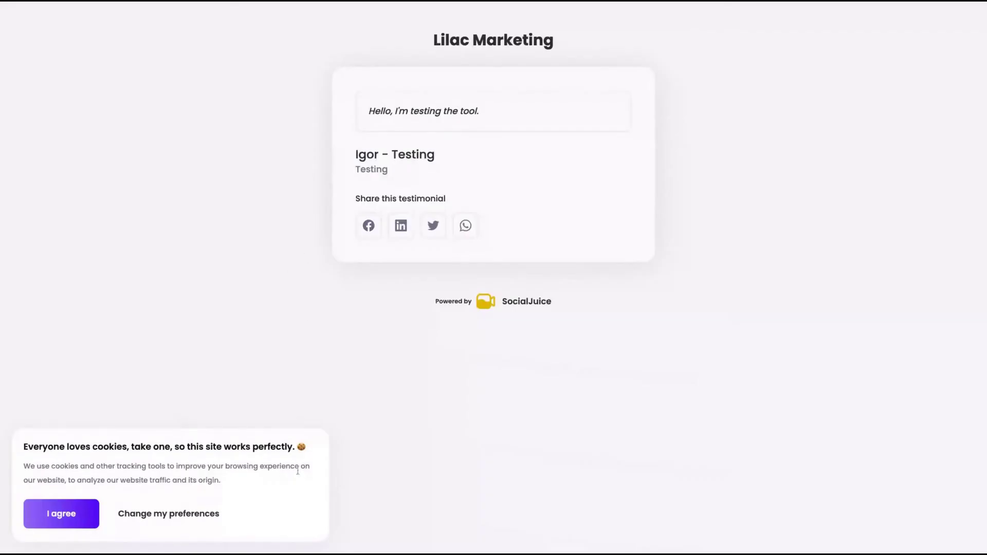
Step: Dismiss the cookie notice and review the carousel embed's minimum public testimonials notice before closing it
{"action": "left_click", "coordinate": [88, 505]}
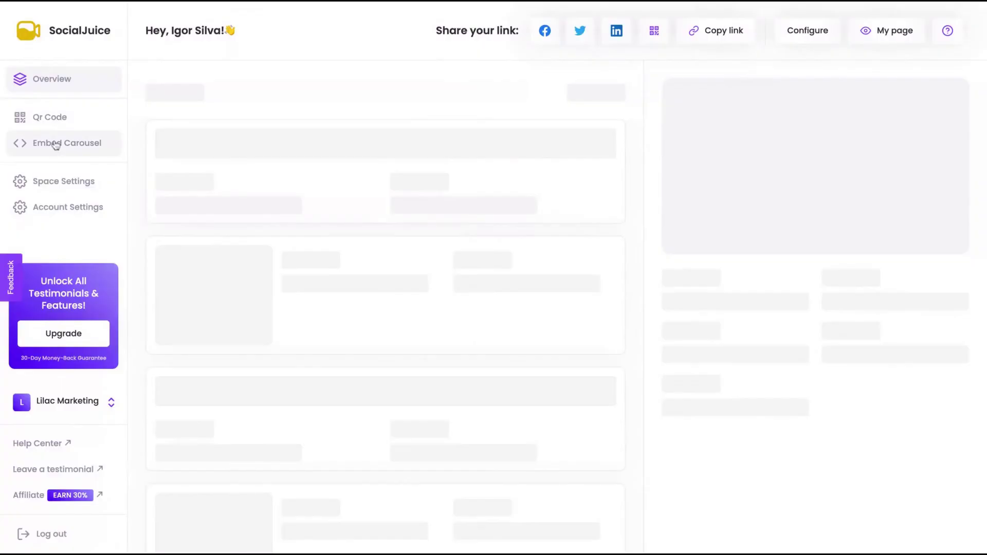
{"action": "left_click", "coordinate": [55, 142]}
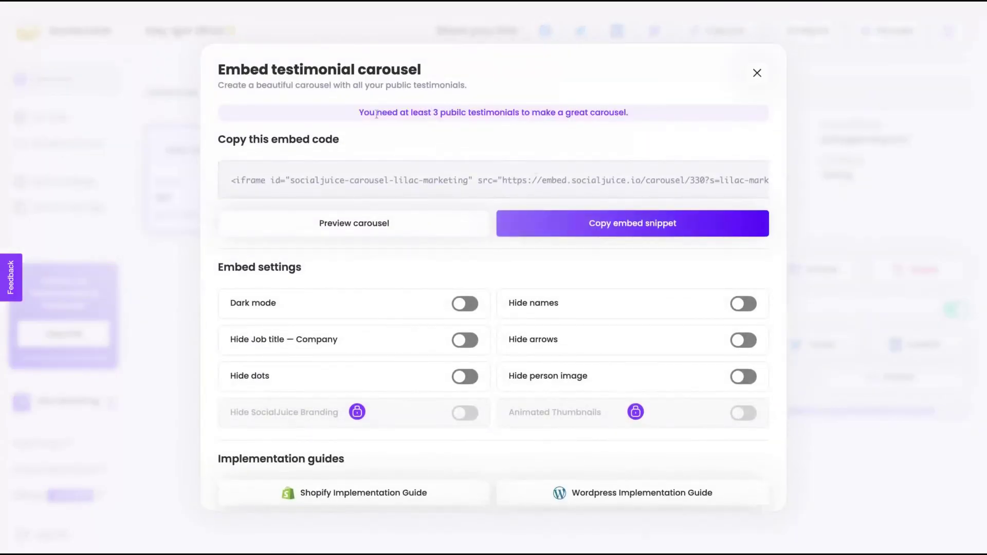
{"action": "triple_click", "coordinate": [360, 111]}
{"action": "key", "text": "shift+Down"}
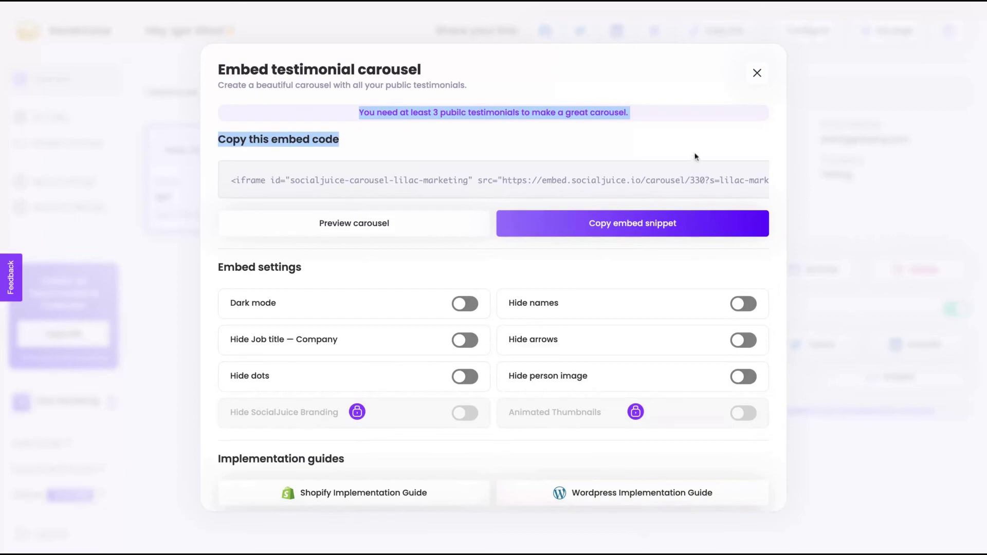
{"action": "left_click", "coordinate": [757, 73]}
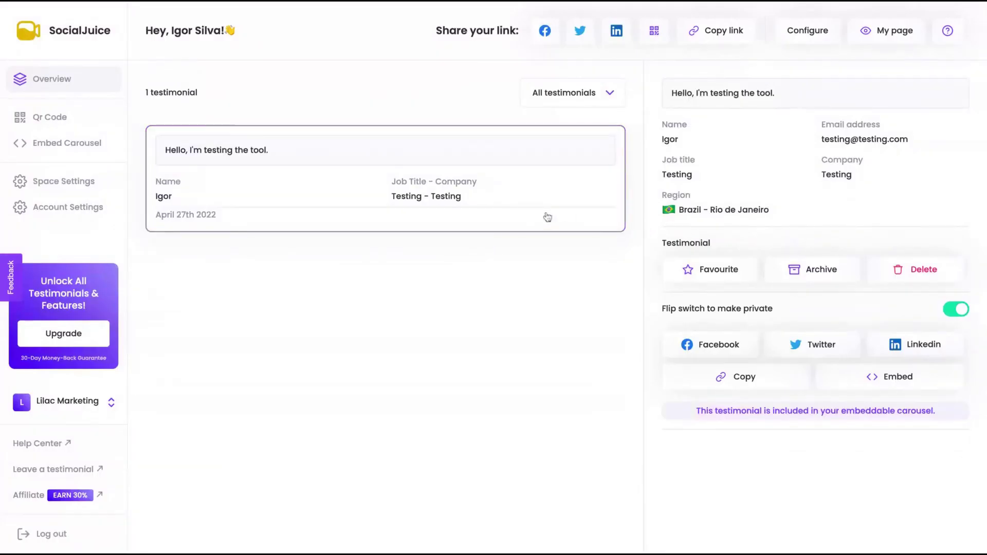